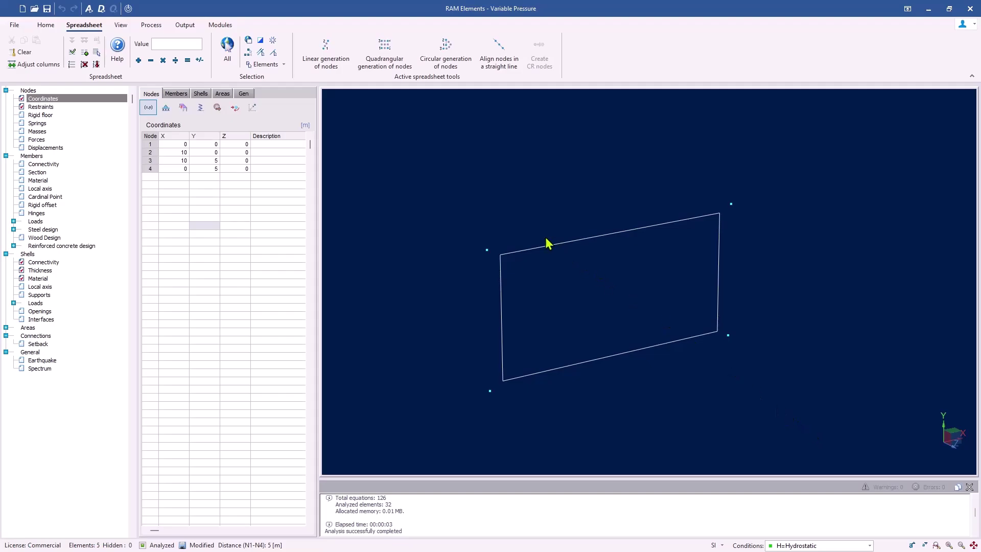
Display node restraints and the A36 shell material label, and list the restraints and shell material tables
click(126, 27)
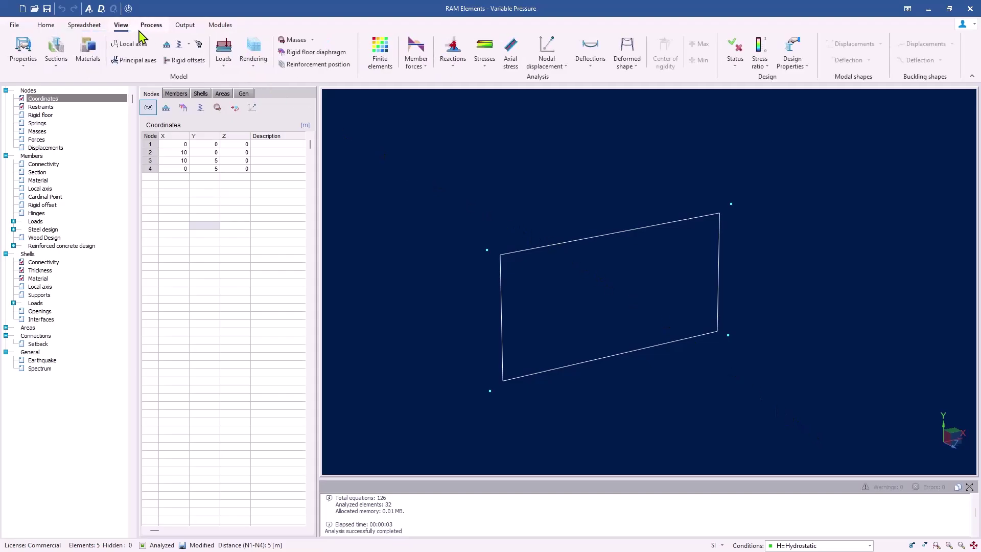
click(166, 46)
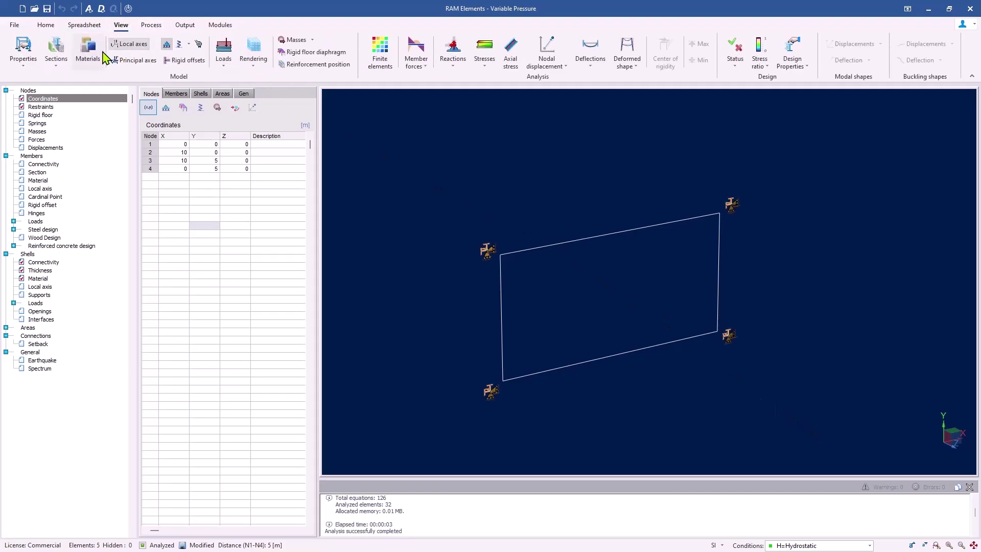
click(94, 53)
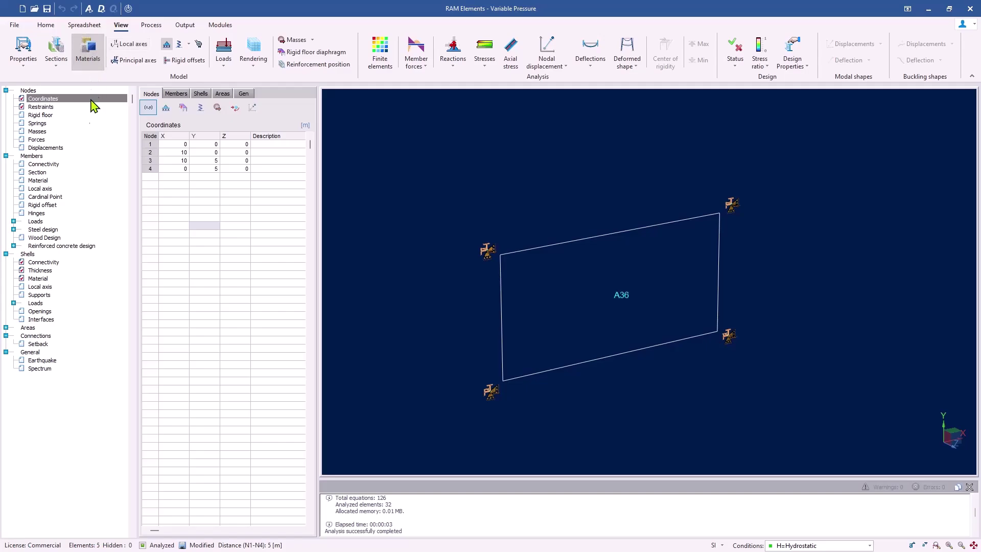
click(44, 109)
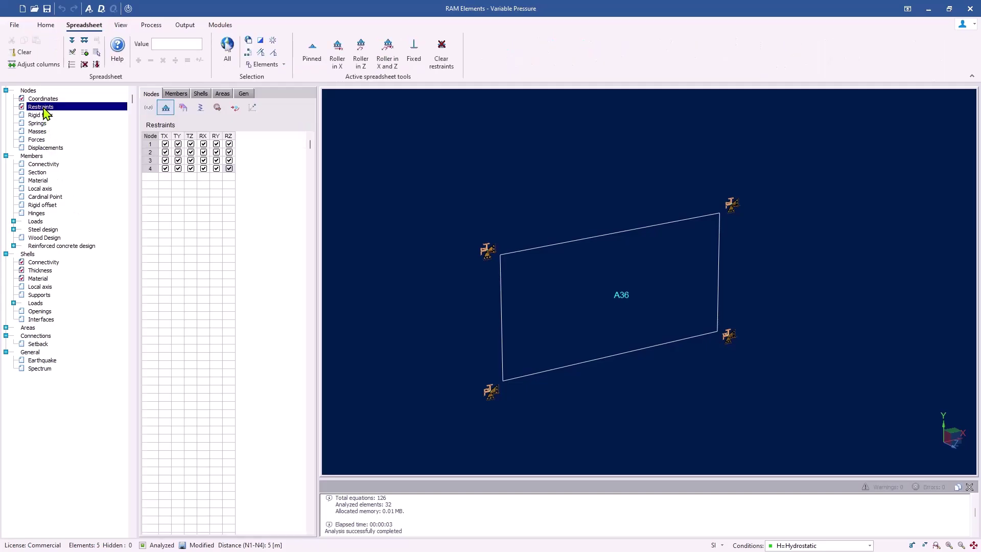
click(45, 281)
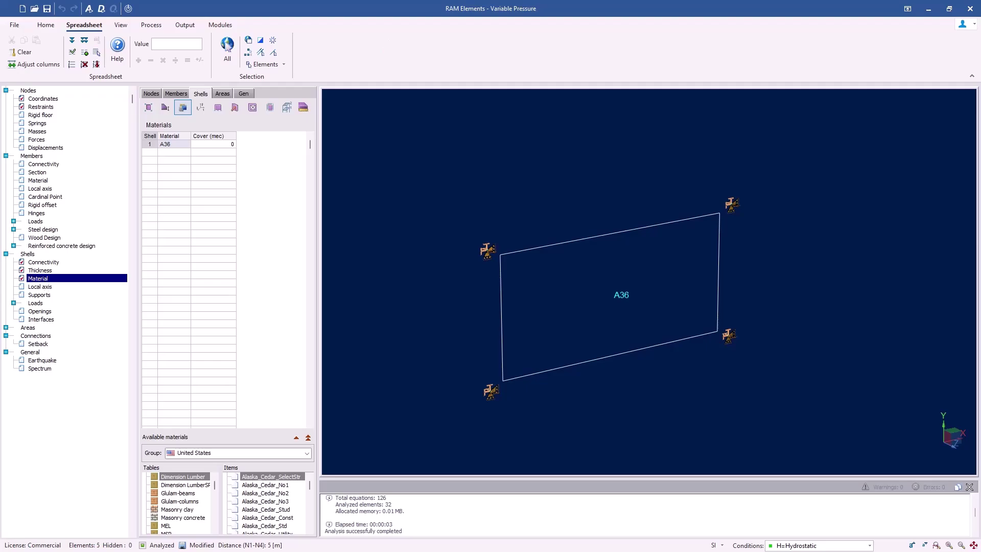
Bring up the variable pressure table for shell 1, with Pressure 1 still at 0 kN/m2
click(13, 303)
click(46, 311)
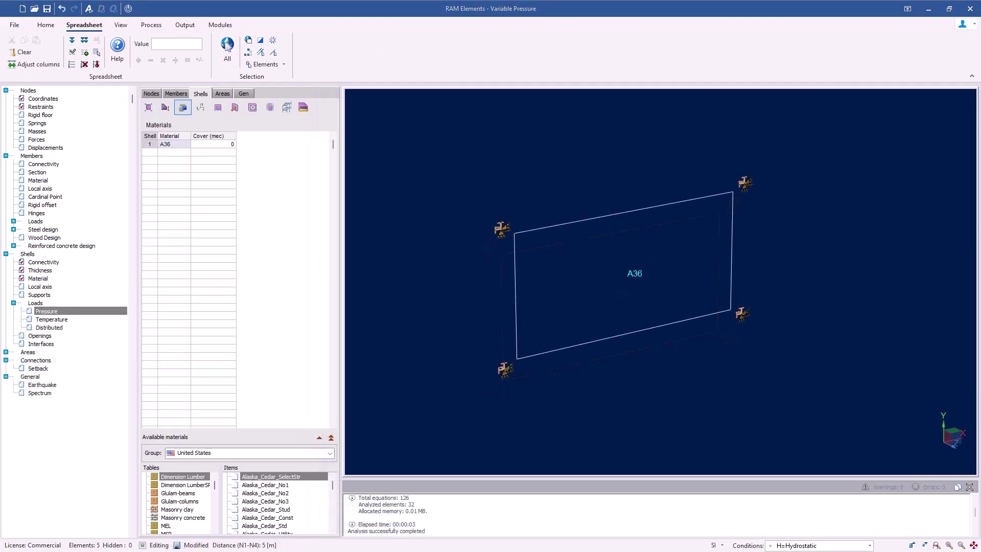
click(235, 109)
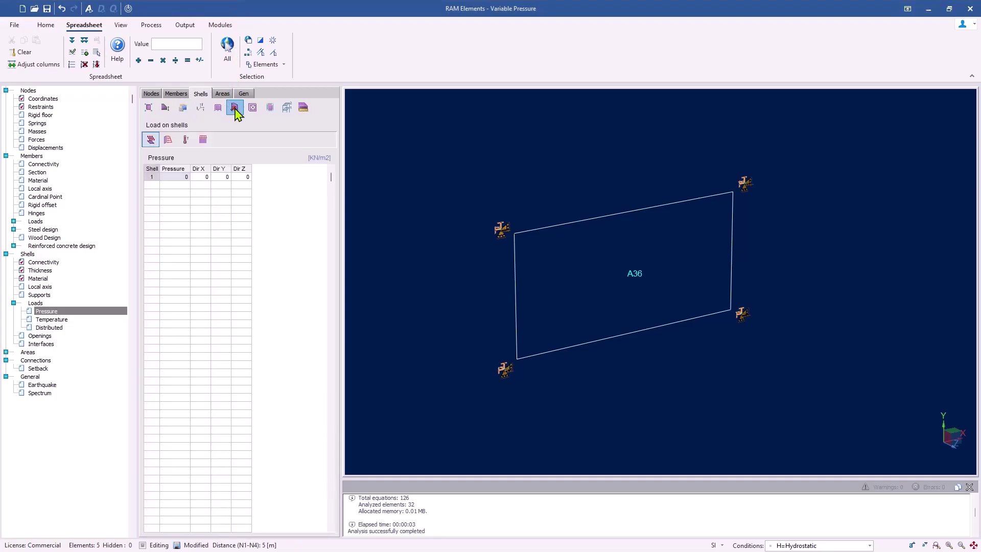
click(168, 140)
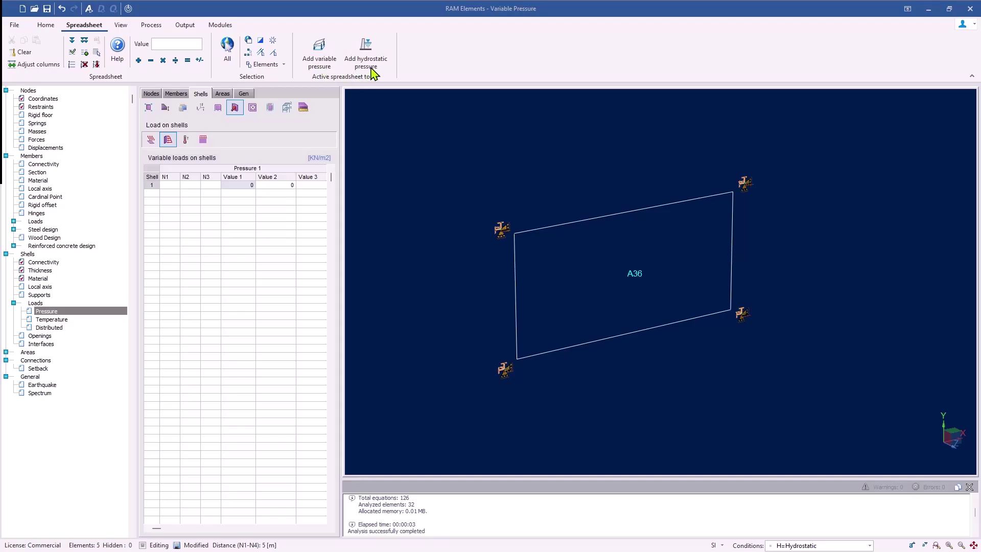
click(323, 67)
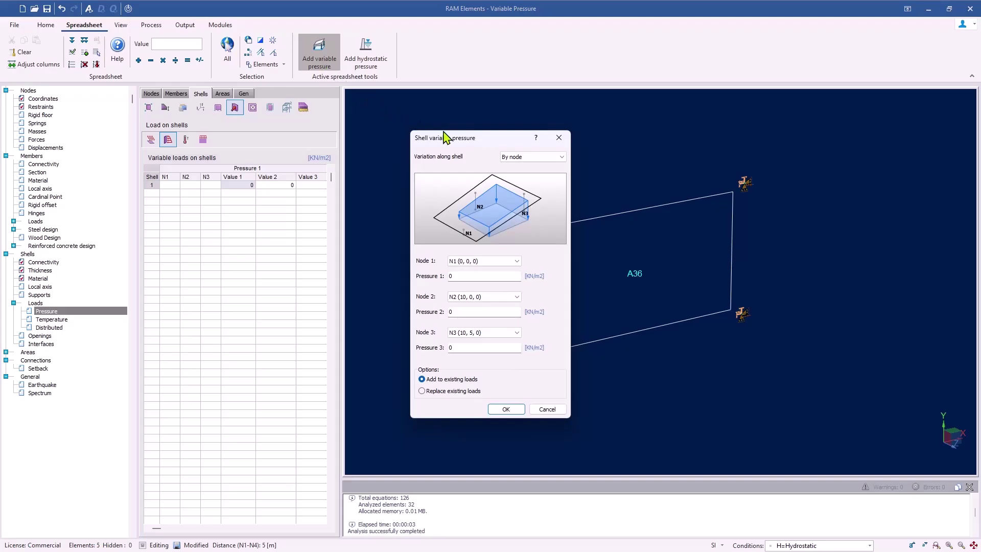
drag(448, 140, 823, 140)
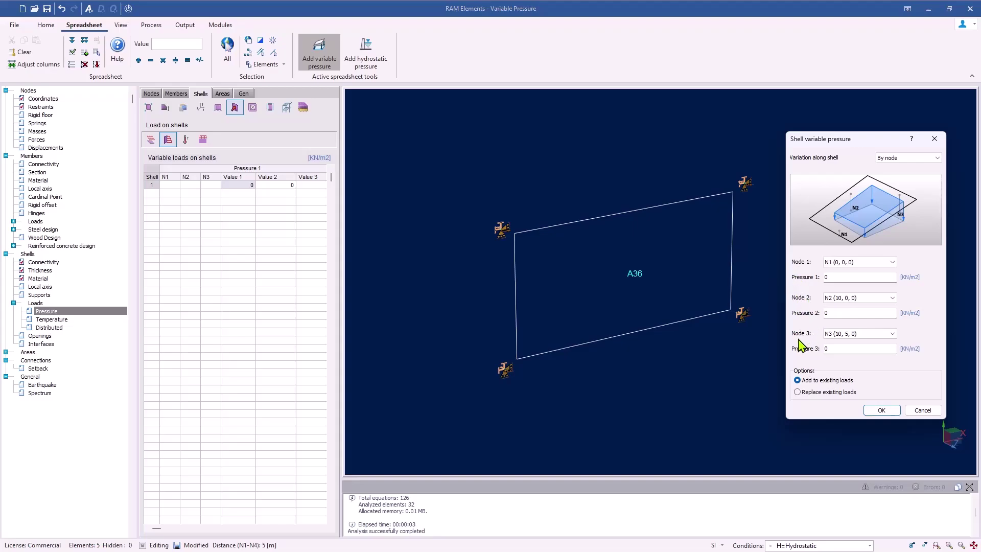
click(831, 276)
text(-49.05)
click(824, 313)
text(-49.05)
click(881, 410)
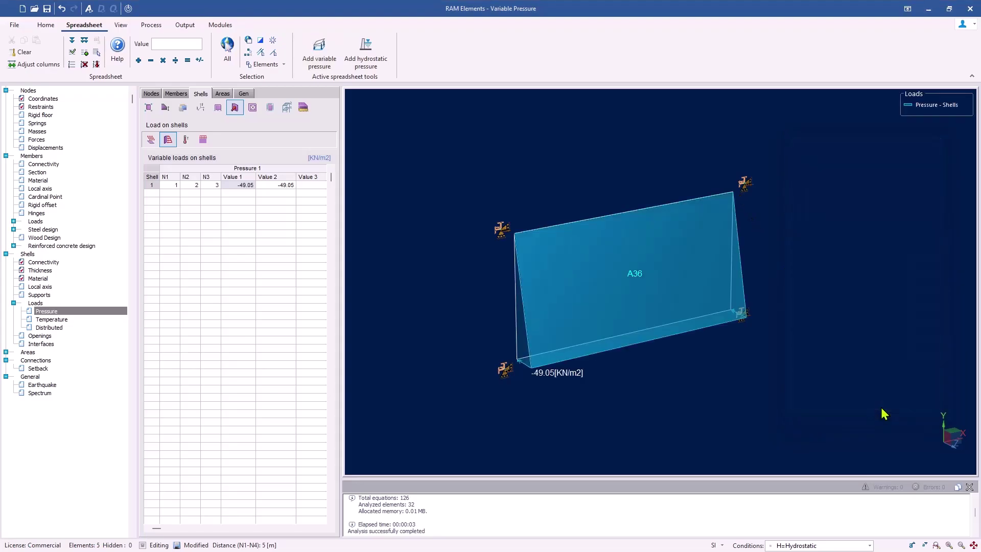
key(ctrl+z)
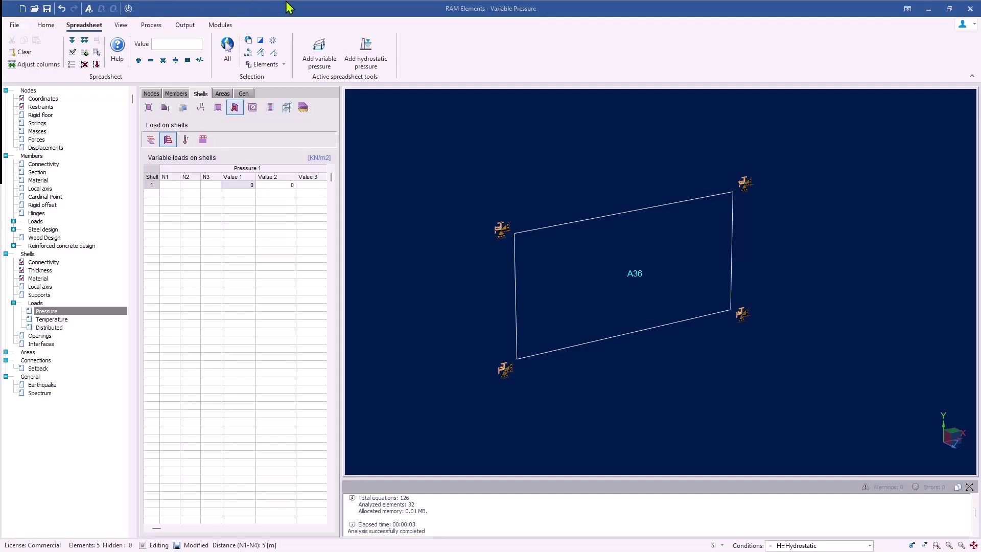
Add an exterior-face hydrostatic pressure with density 9.80665 and zero level 5 m, giving -49.03 kN/m2
click(368, 67)
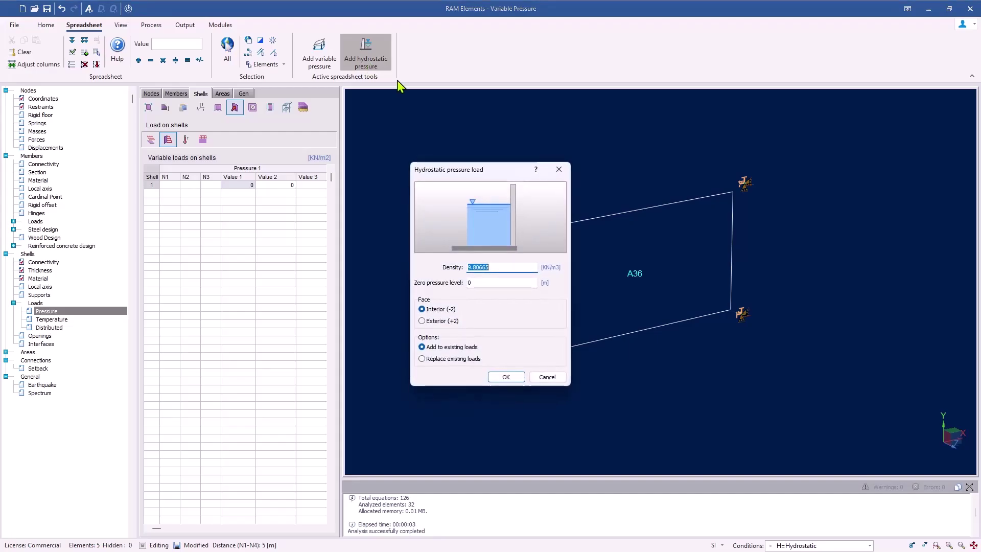
drag(477, 164, 849, 167)
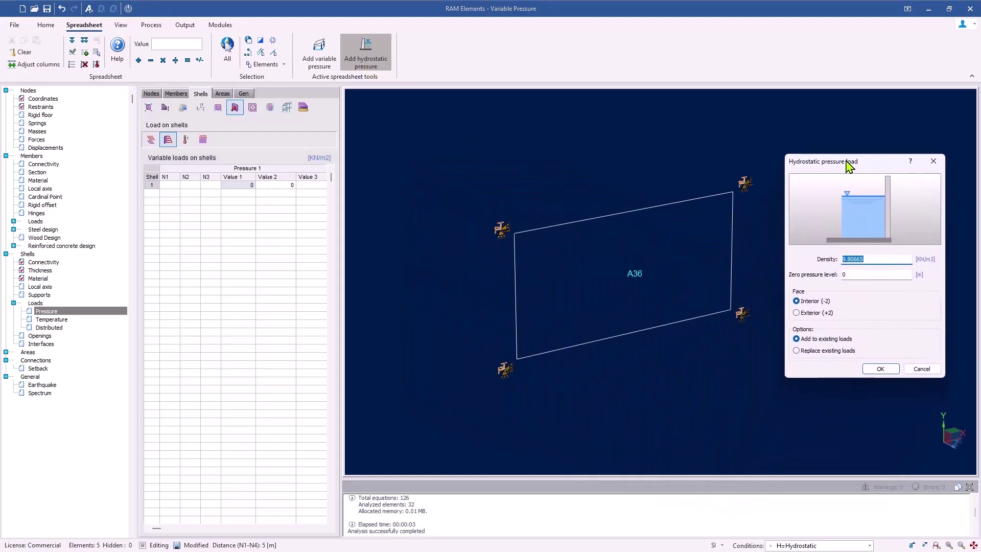
click(873, 259)
click(868, 273)
text(5)
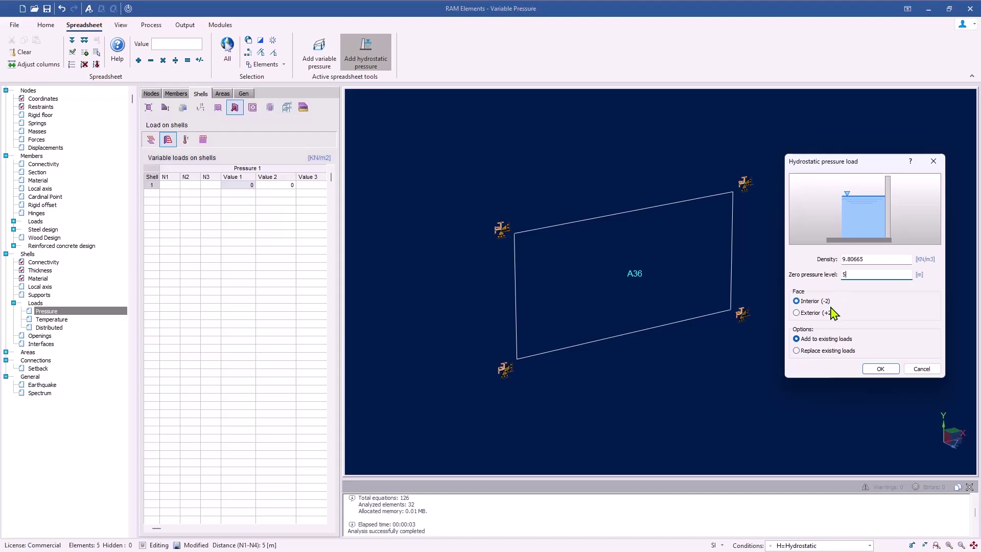
click(797, 315)
click(880, 370)
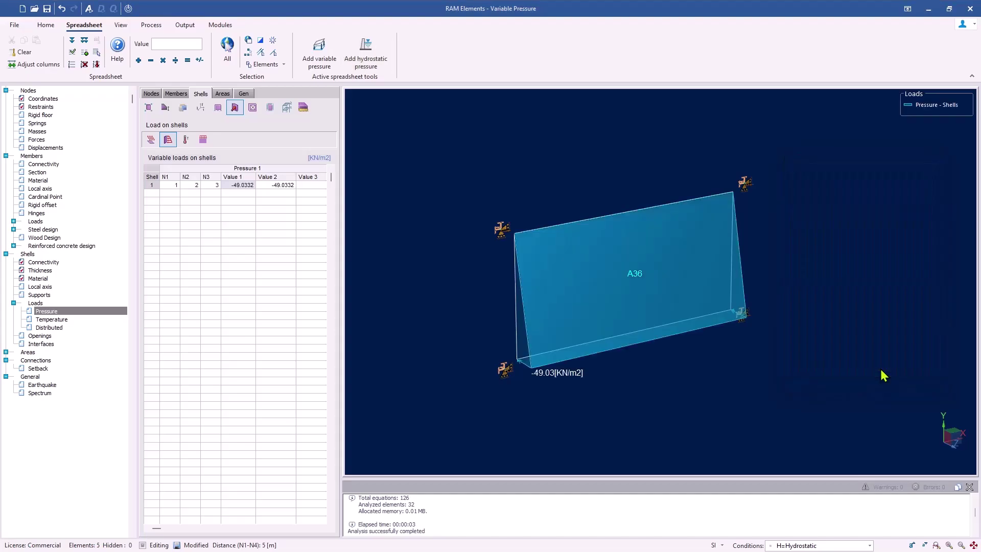
mouse_move(659, 391)
middle_down()
mouse_move(689, 379)
mouse_move(654, 388)
middle_up()
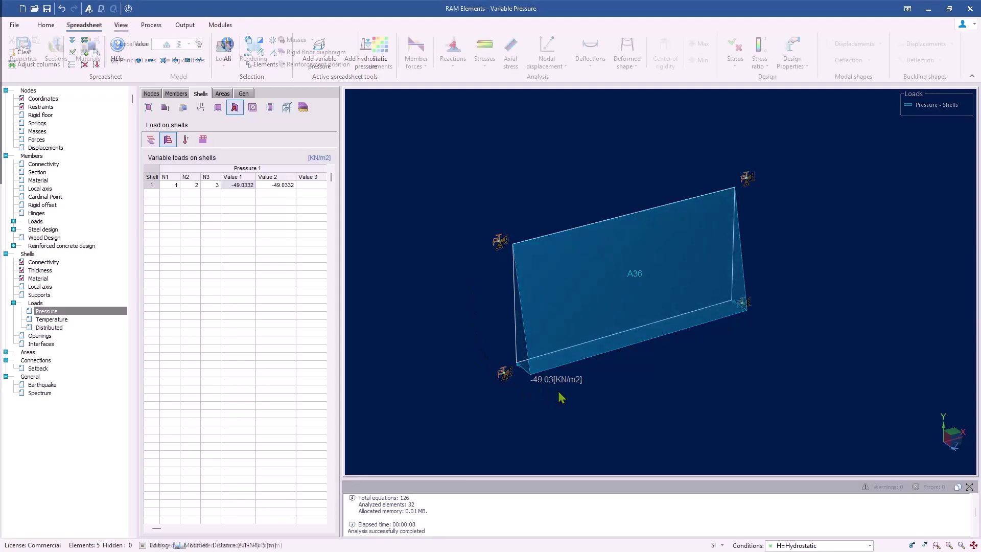
Re-run the analysis with the H = Hydrostatic load condition included
click(88, 8)
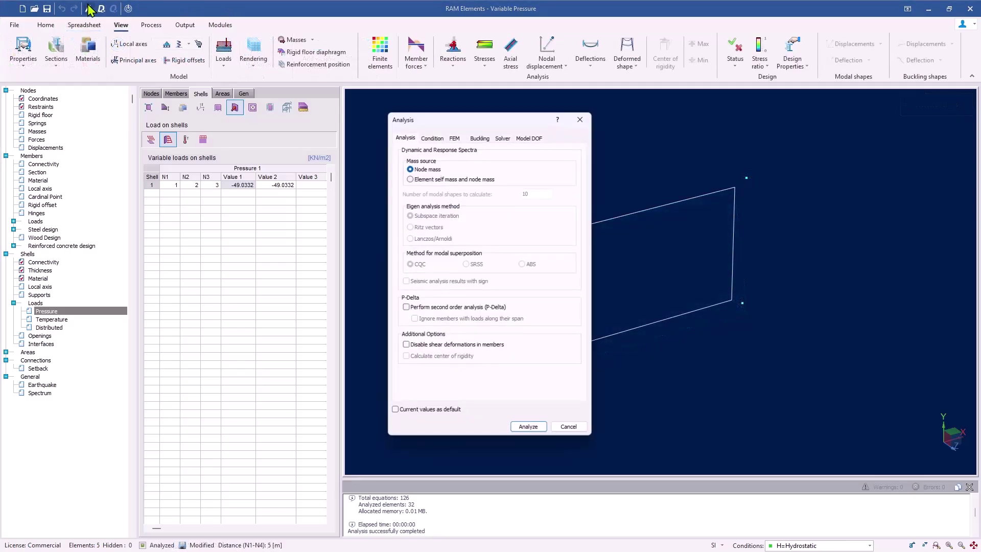
click(431, 136)
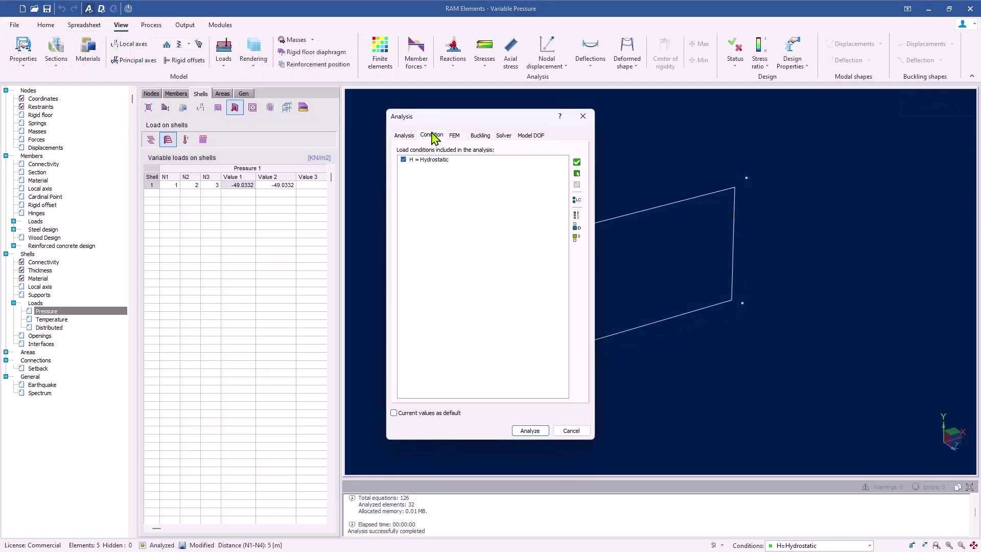
click(534, 432)
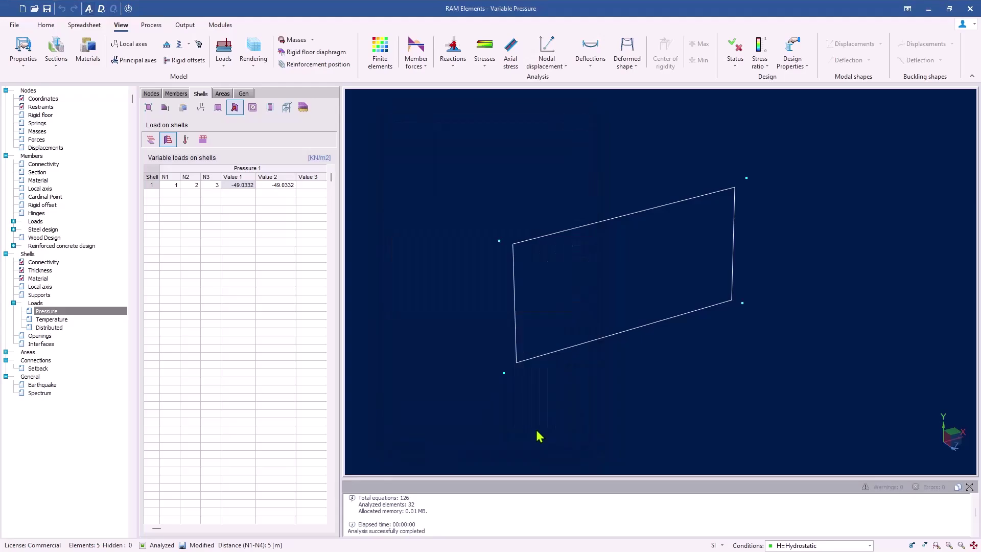
Show the 32-element mesh, its deformed shape, and Von Mises stress contours peaking near 0.12 kN/mm2
click(378, 50)
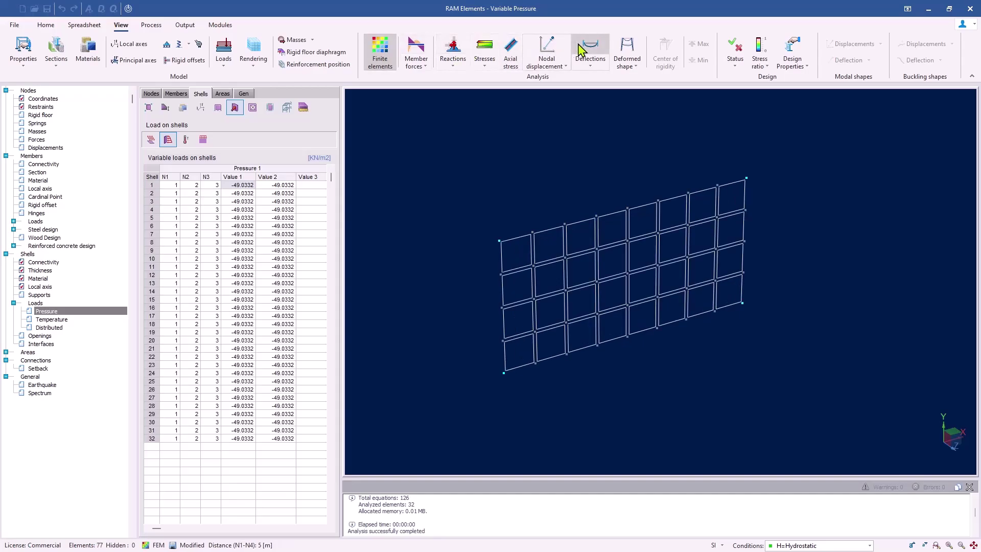
click(628, 50)
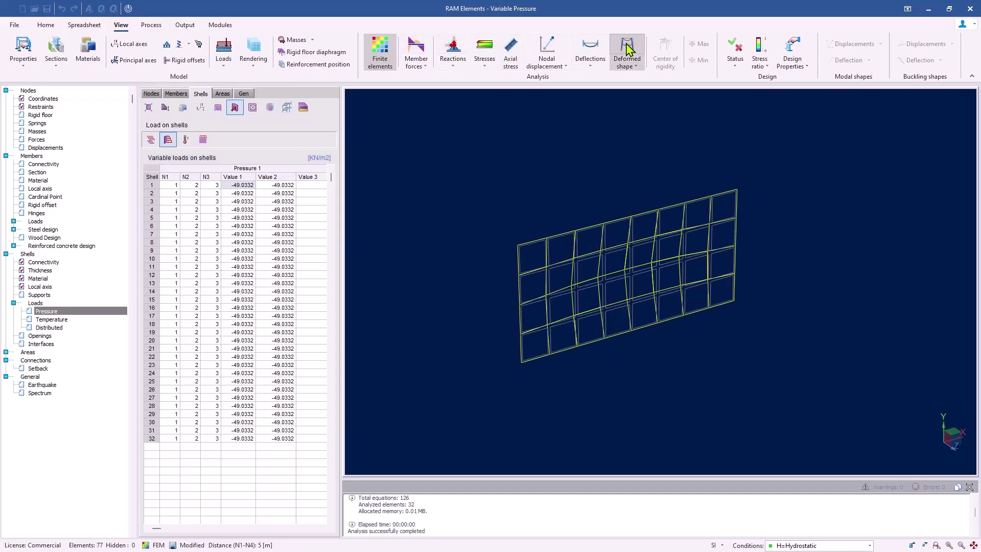
click(491, 49)
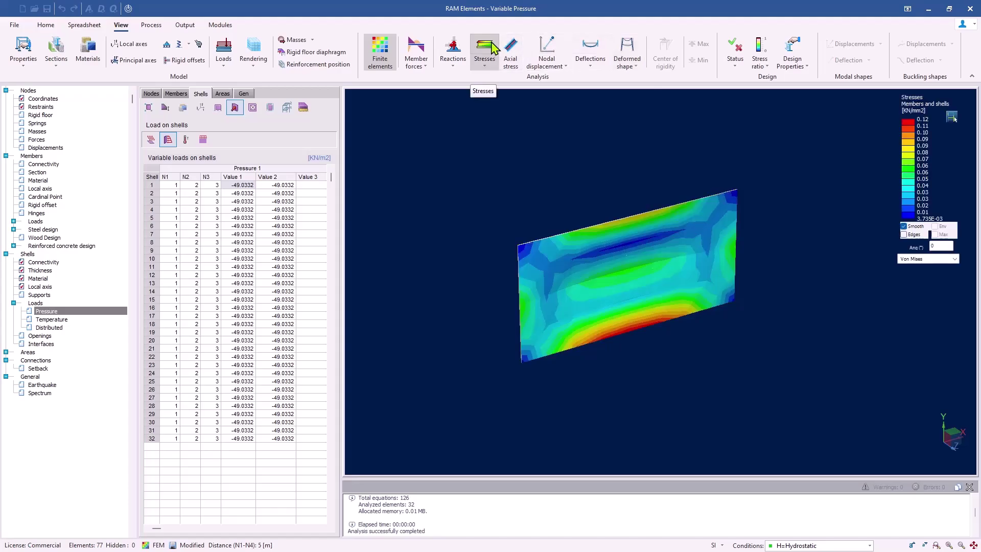